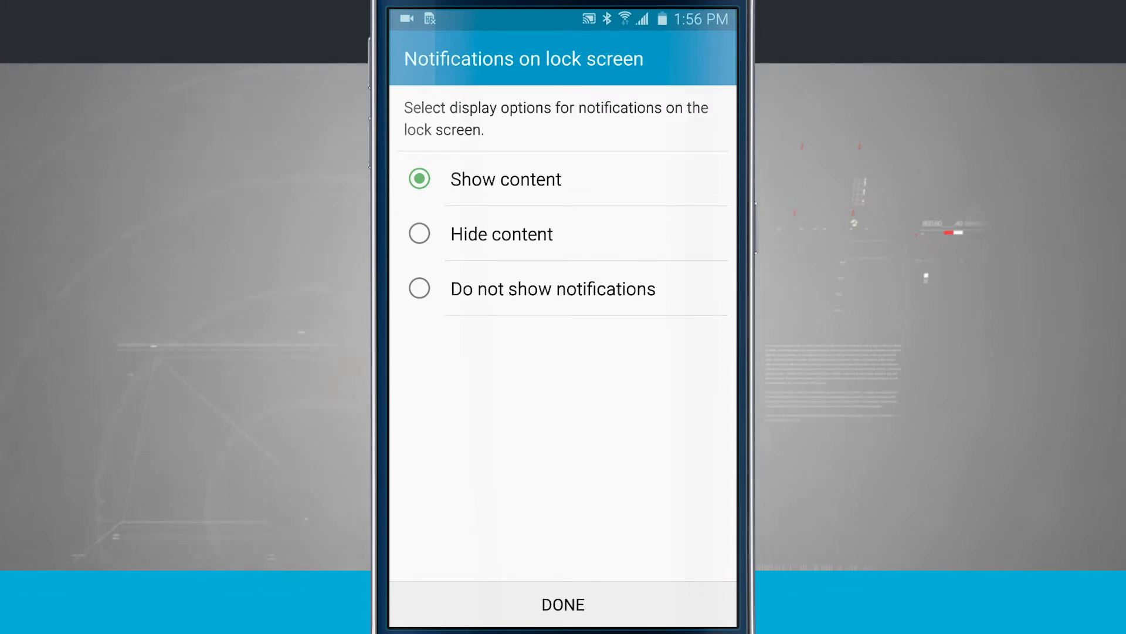
Step: Confirm lock-screen notification display, unlock with the new pattern, and reopen Screen lock type
click(596, 600)
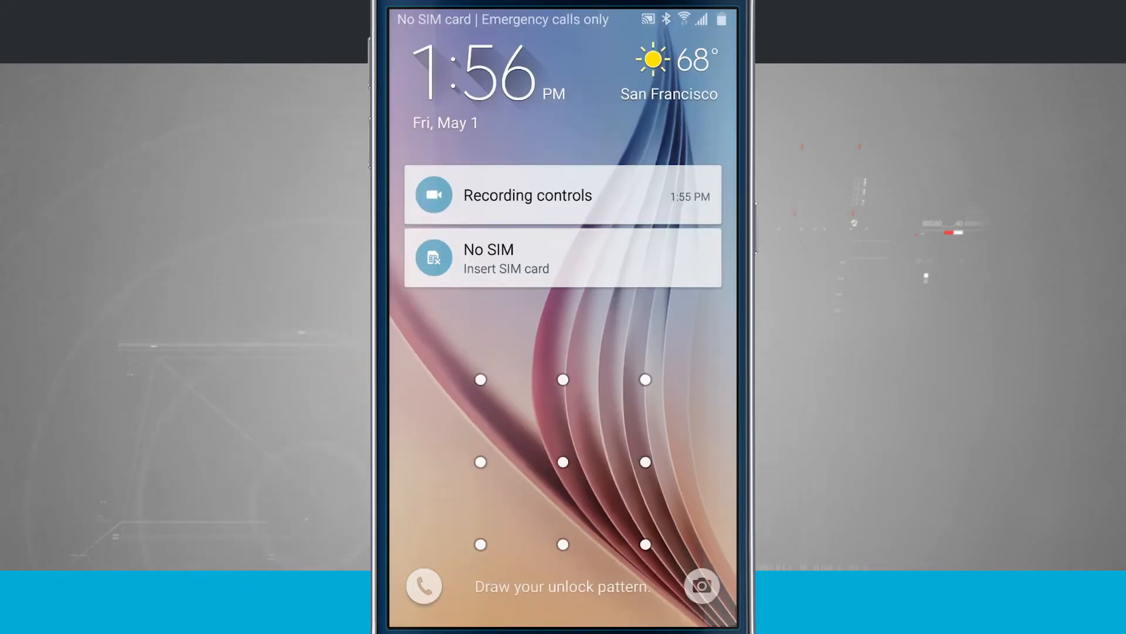
mouse_move(480, 379)
mouse_down()
mouse_move(486, 555)
mouse_move(481, 462)
mouse_up()
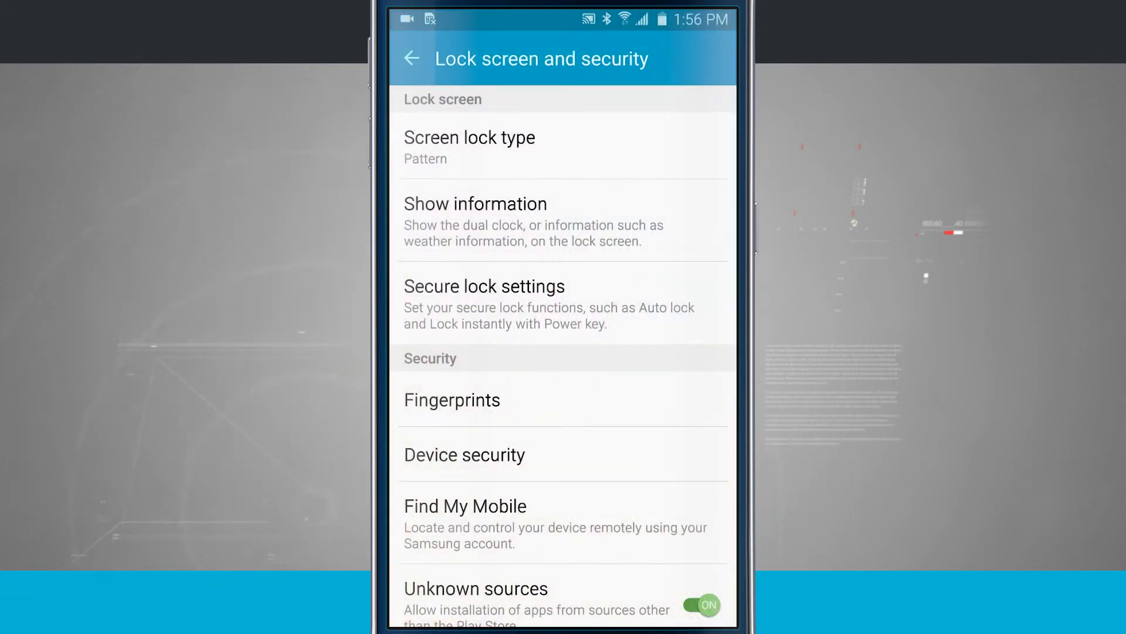
click(647, 151)
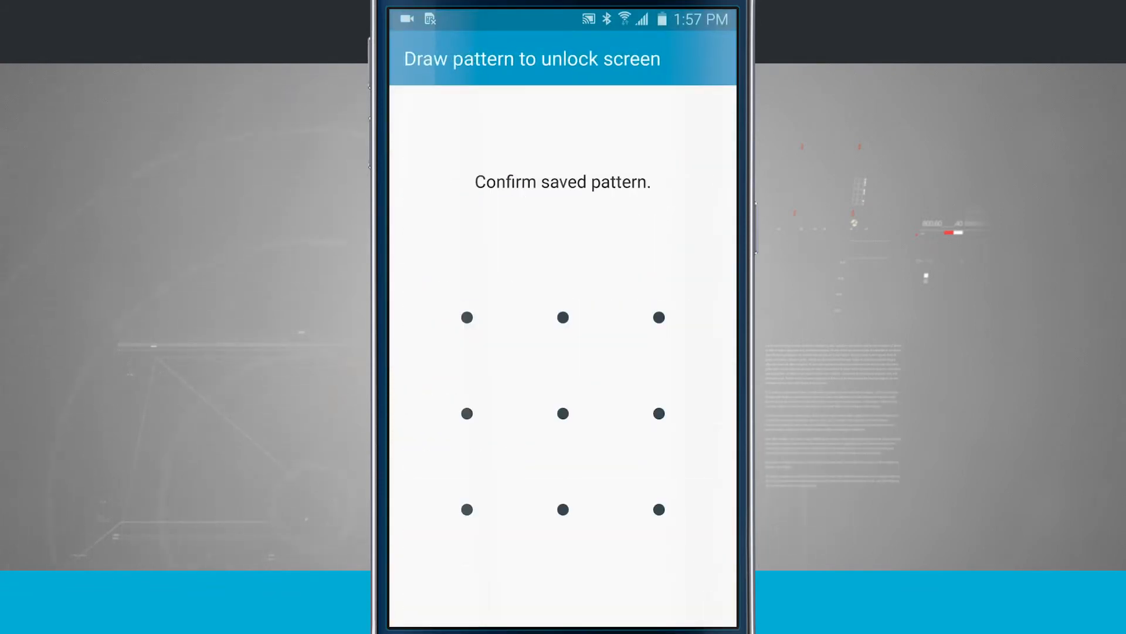
Step: Confirm the saved pattern, then set a 4-digit PIN as the screen lock, entering it twice
mouse_move(467, 318)
mouse_down()
mouse_move(482, 535)
mouse_move(467, 414)
mouse_up()
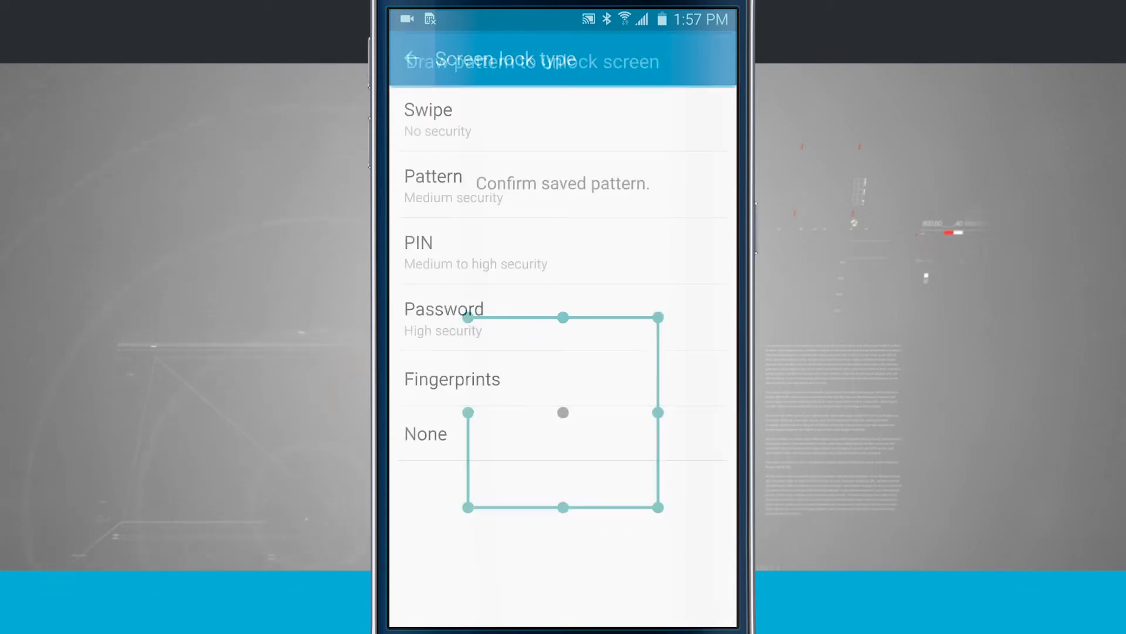
click(628, 262)
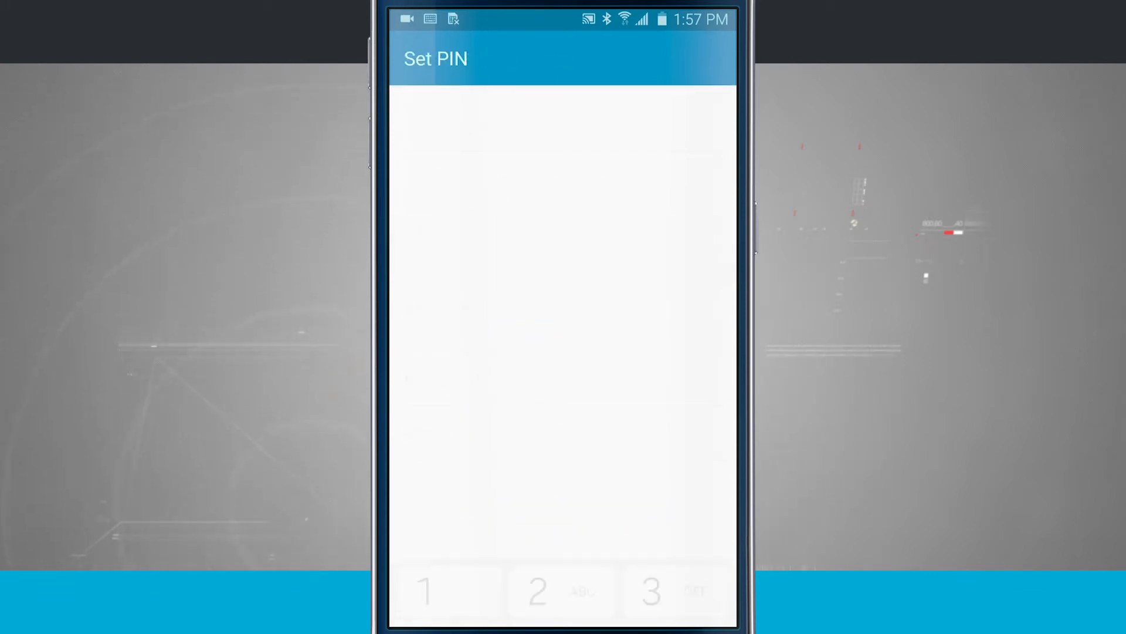
click(467, 426)
click(562, 415)
click(676, 415)
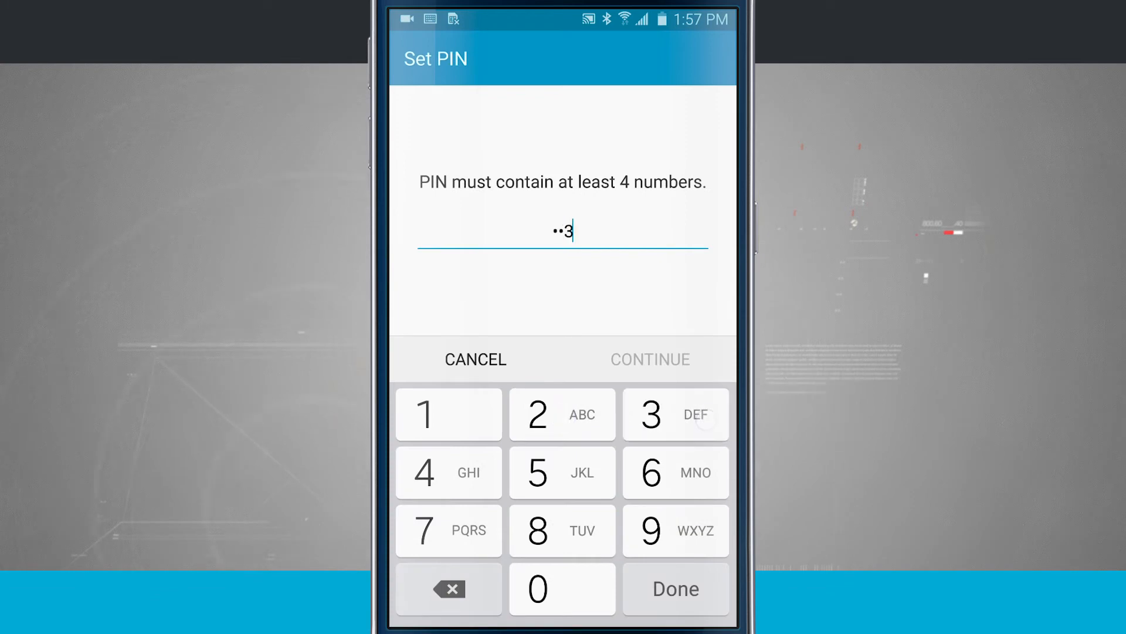
click(448, 473)
click(688, 363)
click(450, 414)
click(574, 416)
click(699, 411)
click(465, 476)
click(673, 363)
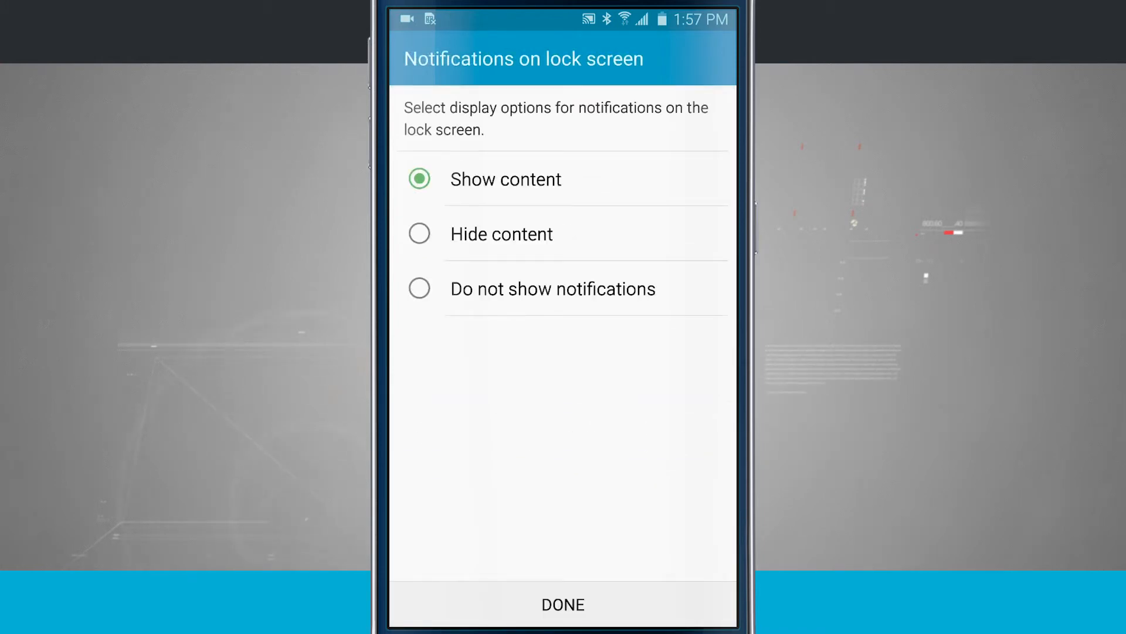
Step: Keep the lock-screen notification setting and unlock the phone with the new PIN
click(618, 601)
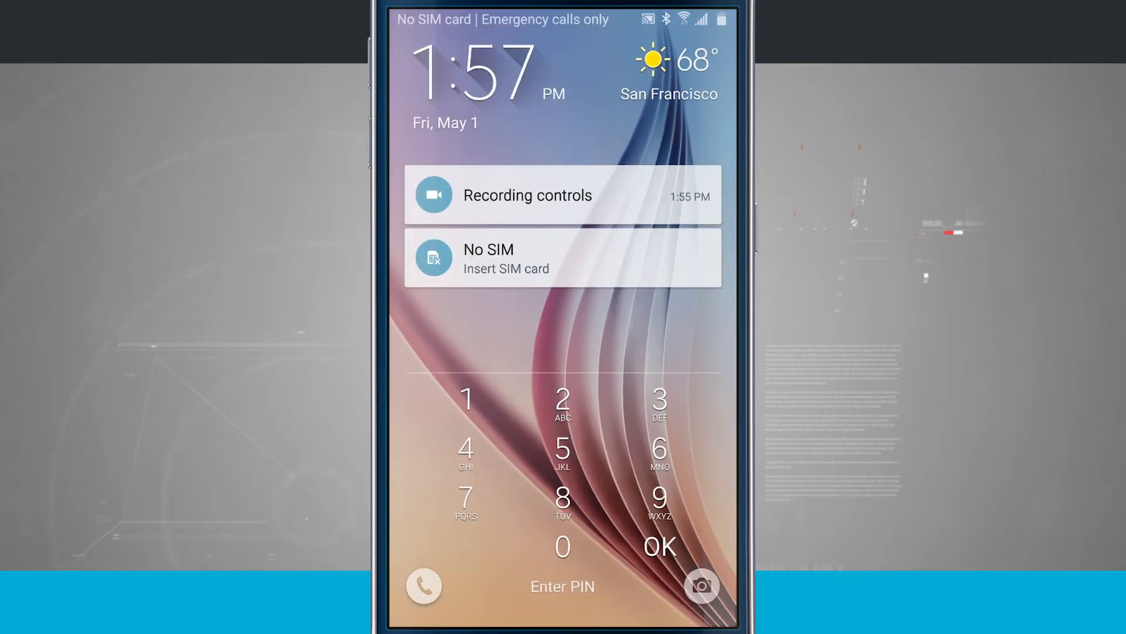
click(467, 398)
click(562, 399)
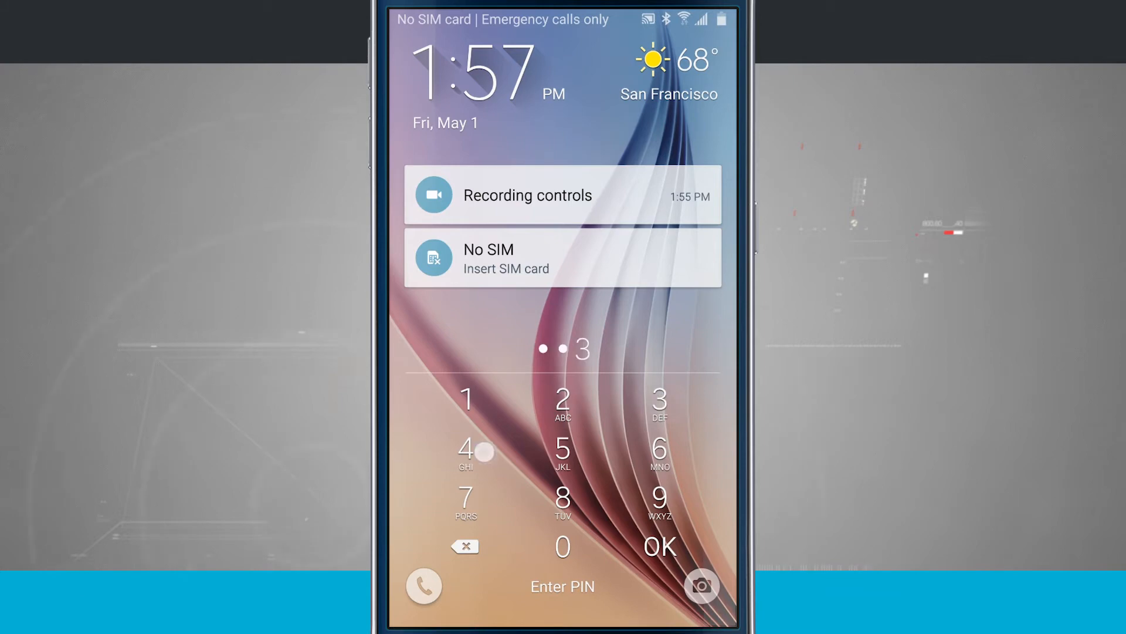
click(466, 448)
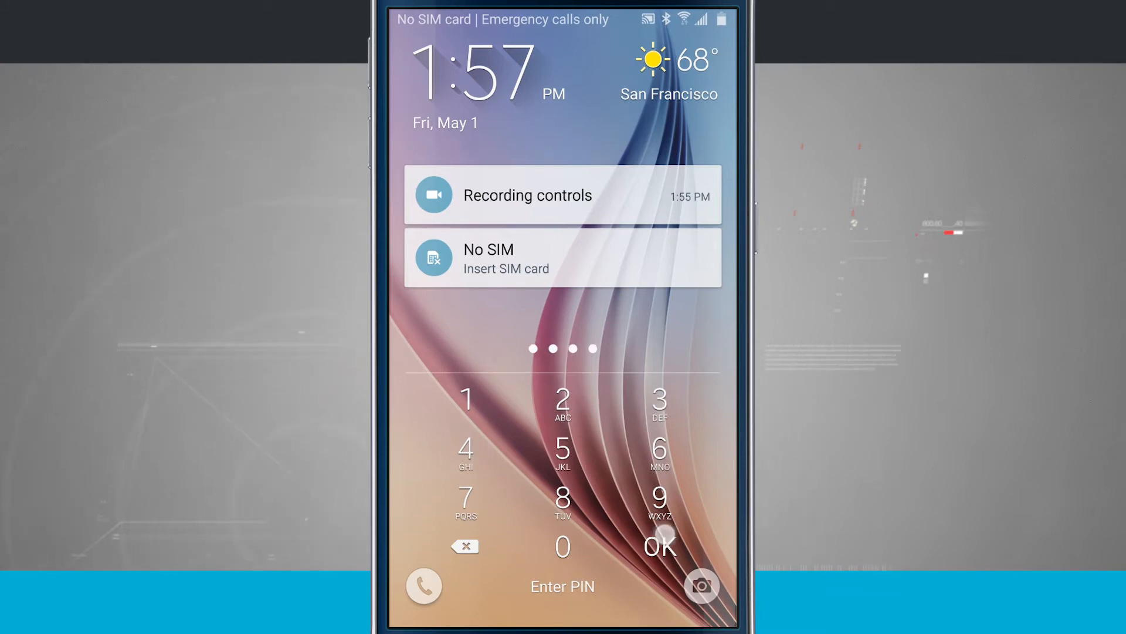
click(660, 547)
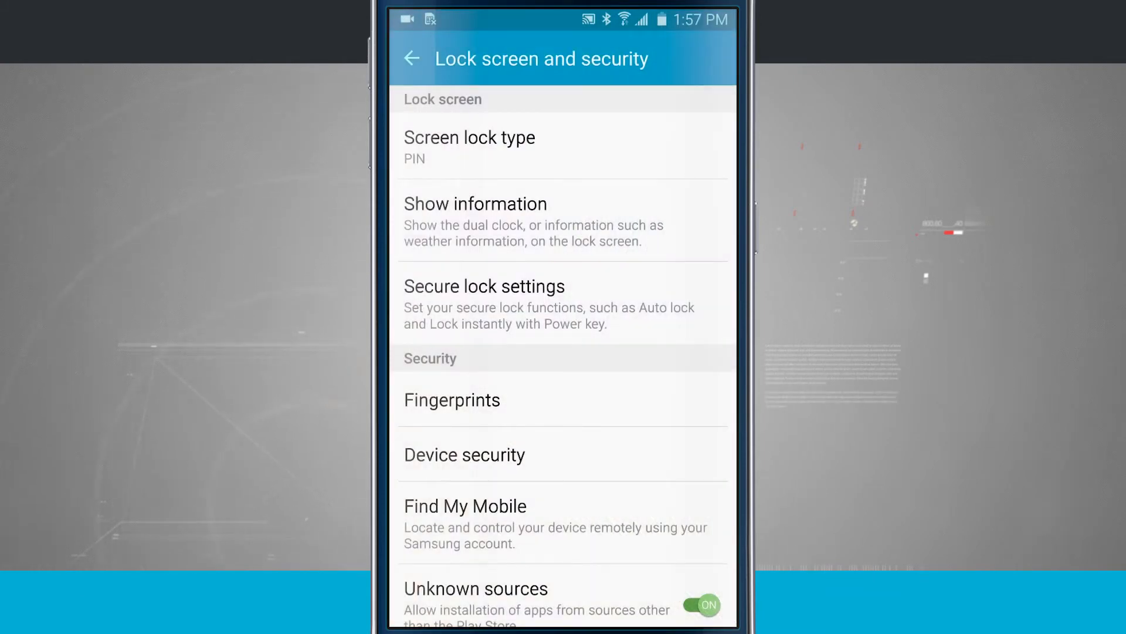
Step: Enter the current PIN in Screen lock type and switch the lock back to Swipe
click(608, 146)
click(465, 413)
click(540, 412)
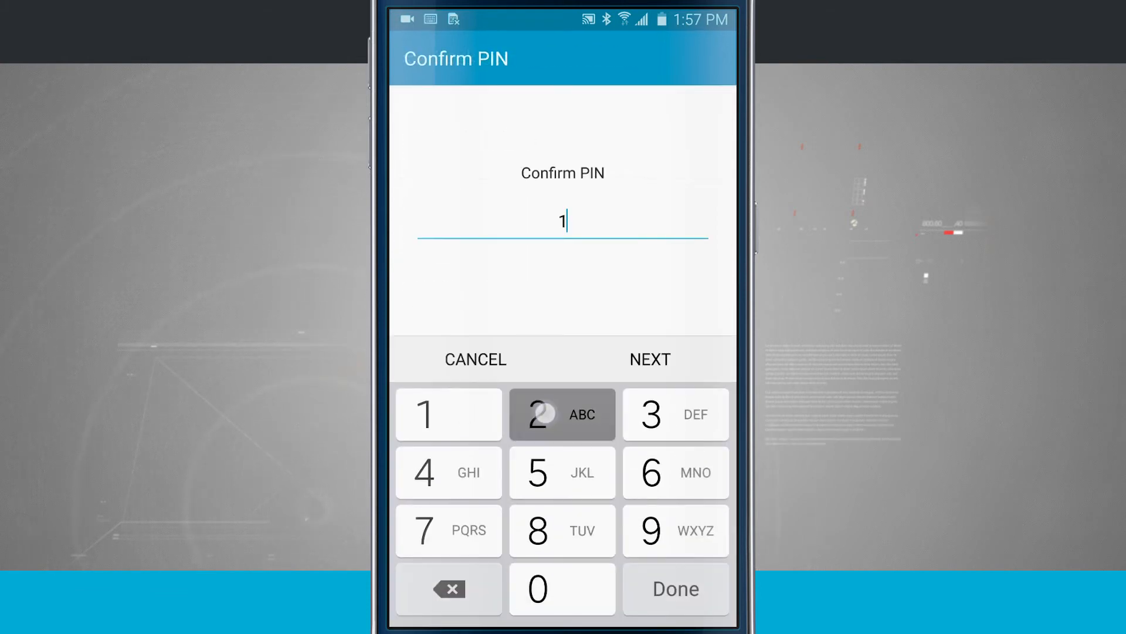
click(651, 414)
click(424, 472)
click(650, 360)
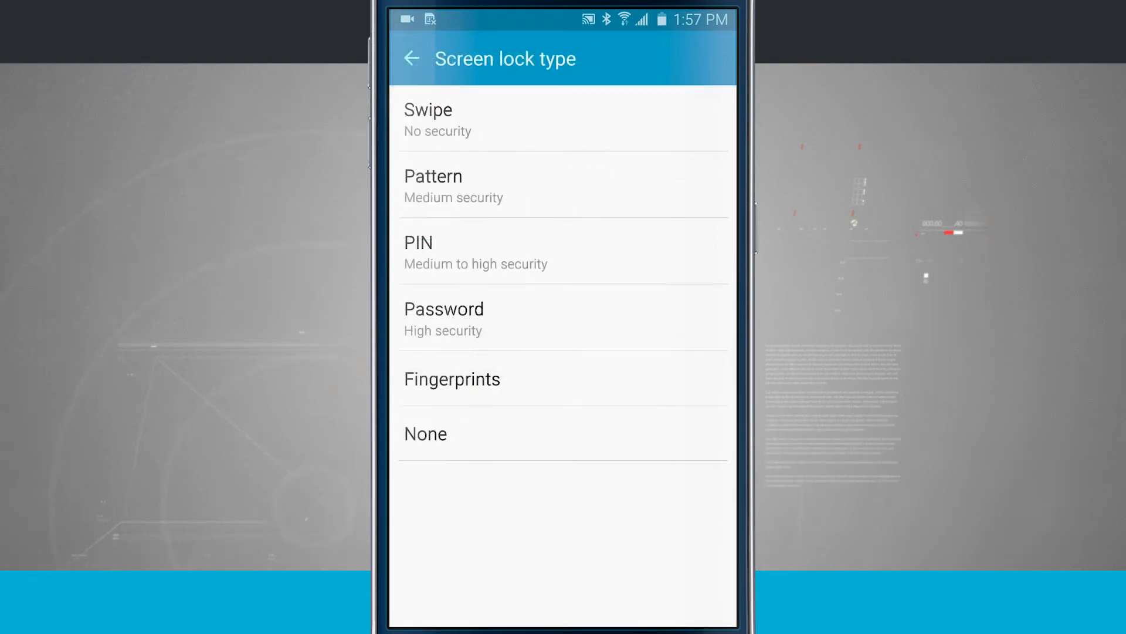
click(563, 118)
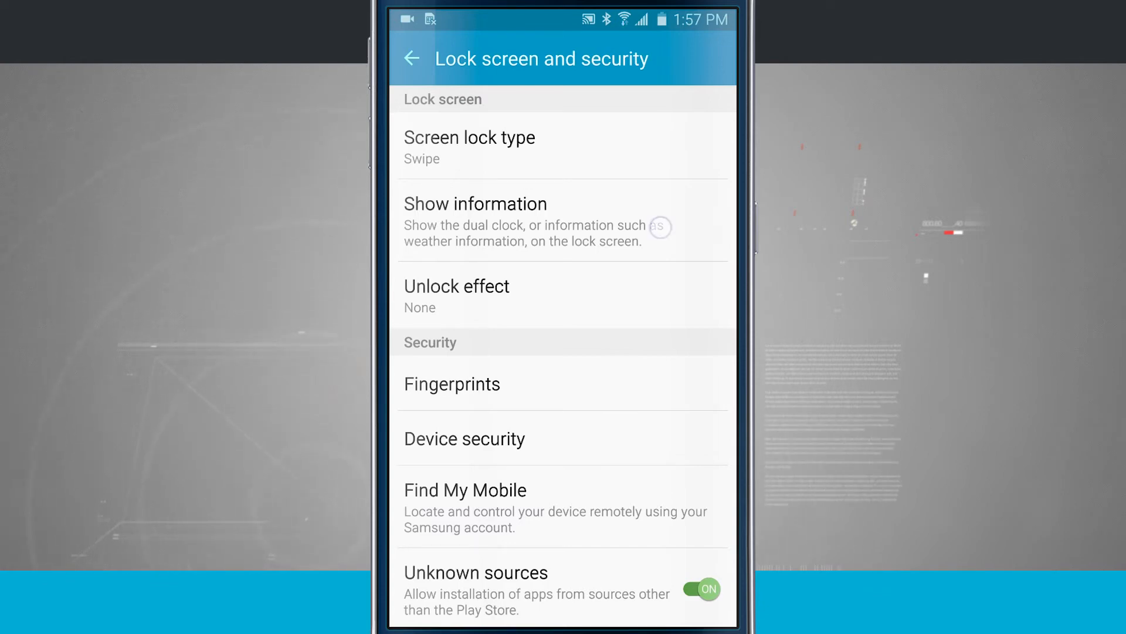
Step: Show the lock-screen information options for dual clock, weather and owner info
click(661, 227)
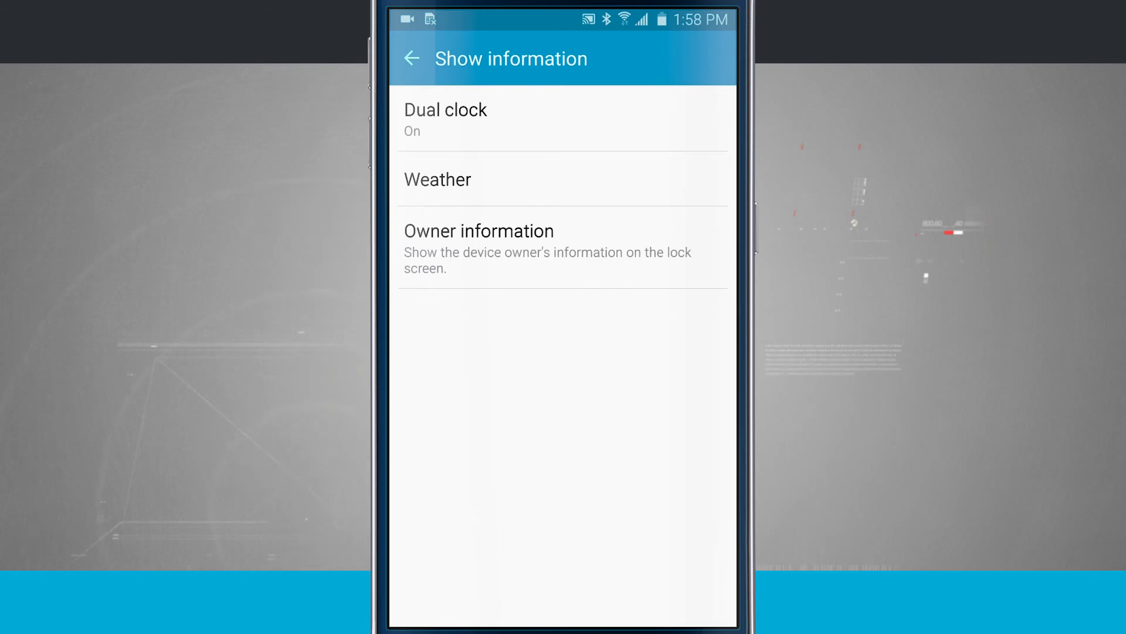
Step: Save an owner name for the lock screen, reopen it to erase it, and go back to Lock screen and security
click(637, 236)
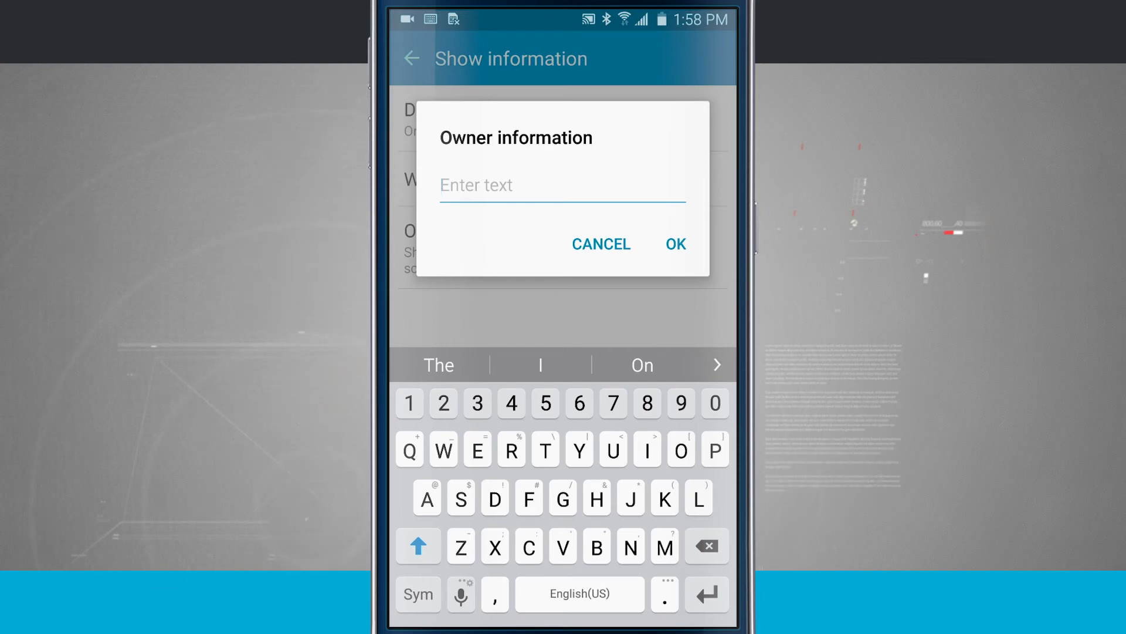
text(James )
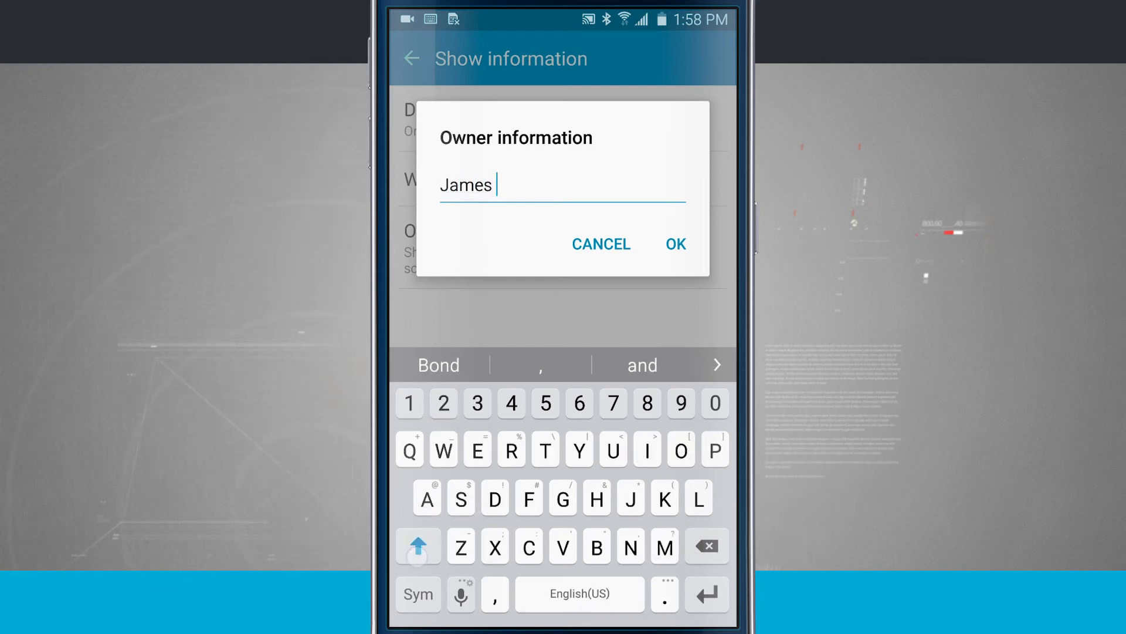
text(Horton)
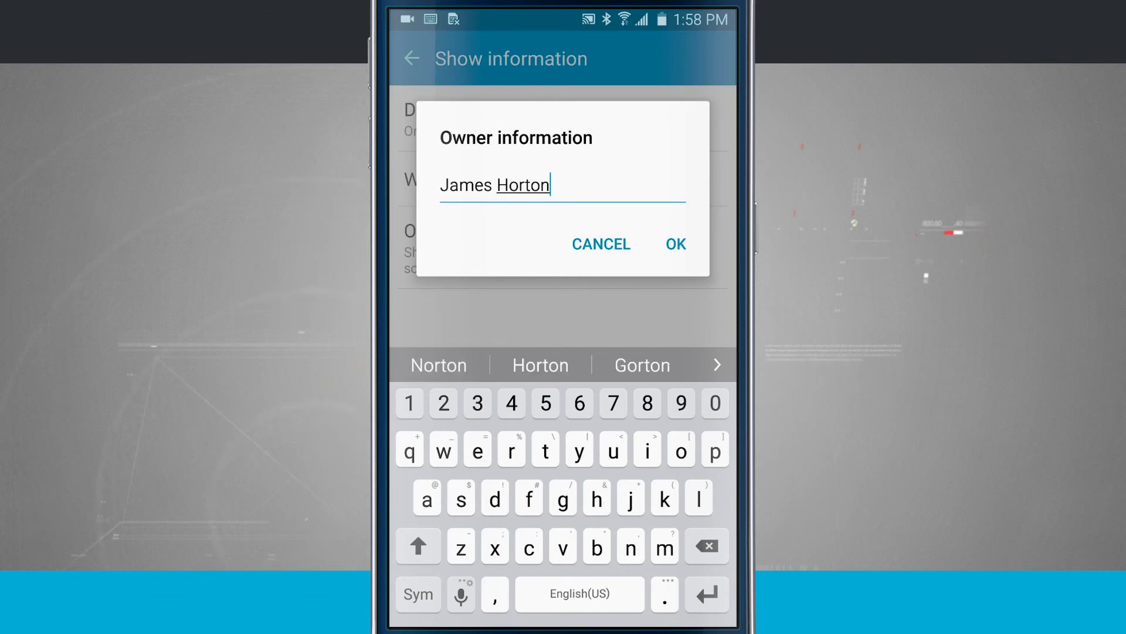
click(677, 244)
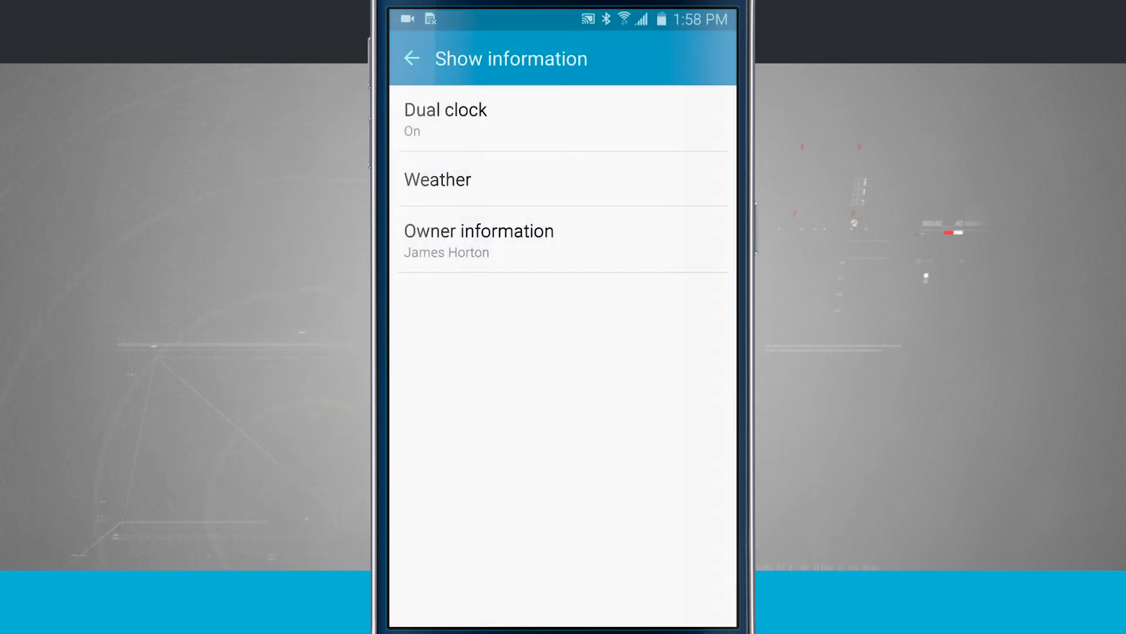
click(585, 252)
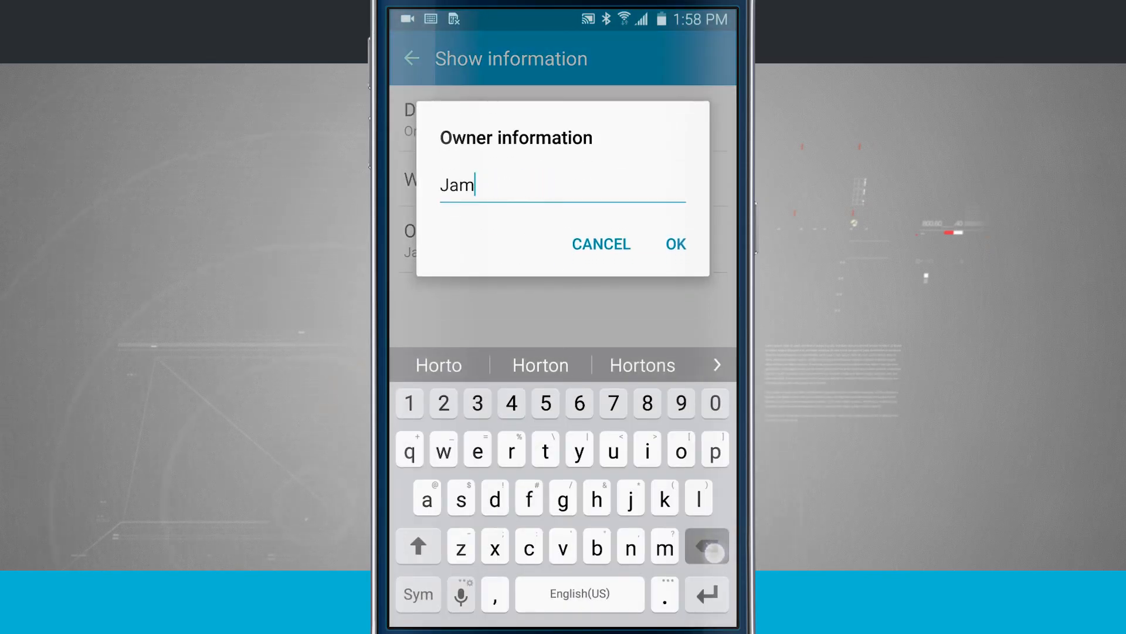
click(414, 58)
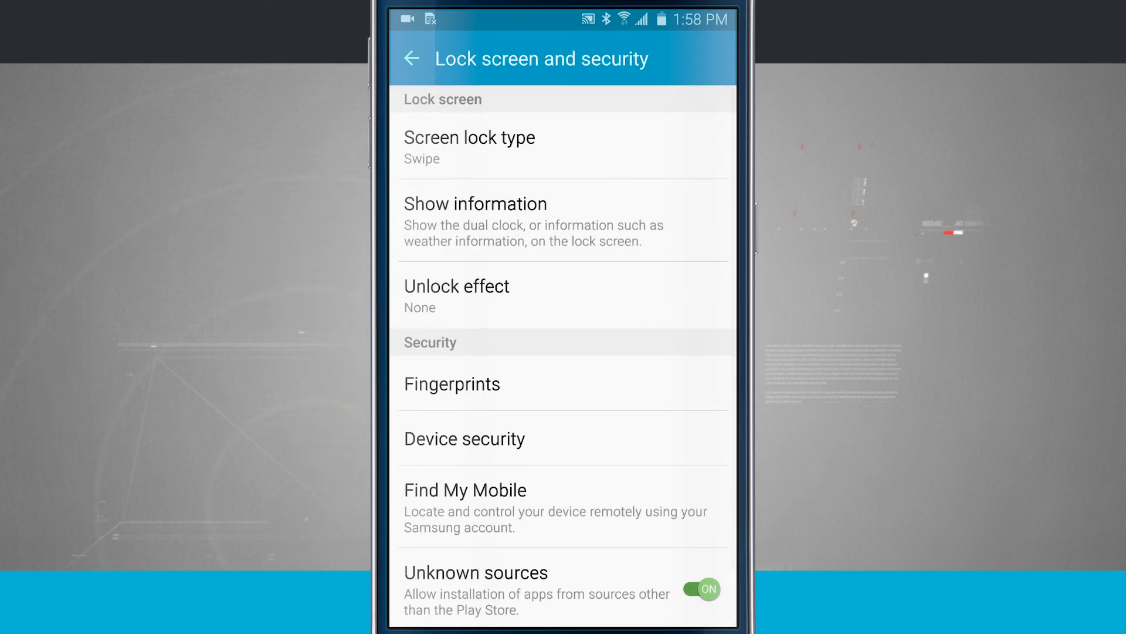
scroll(564, 352, down, 2)
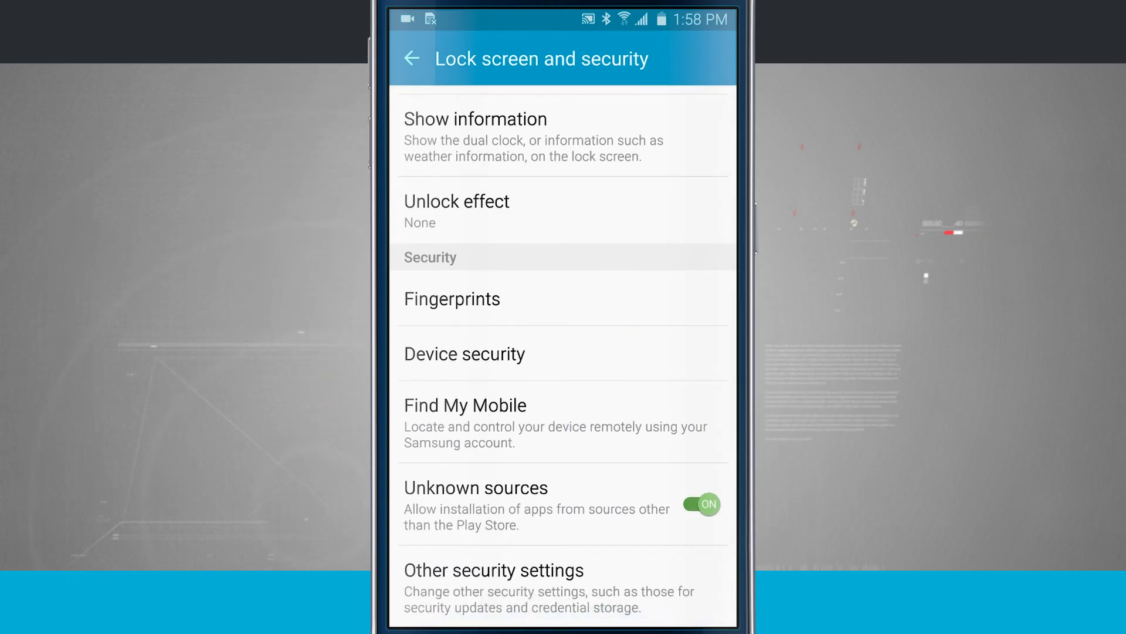
scroll(564, 352, up, 2)
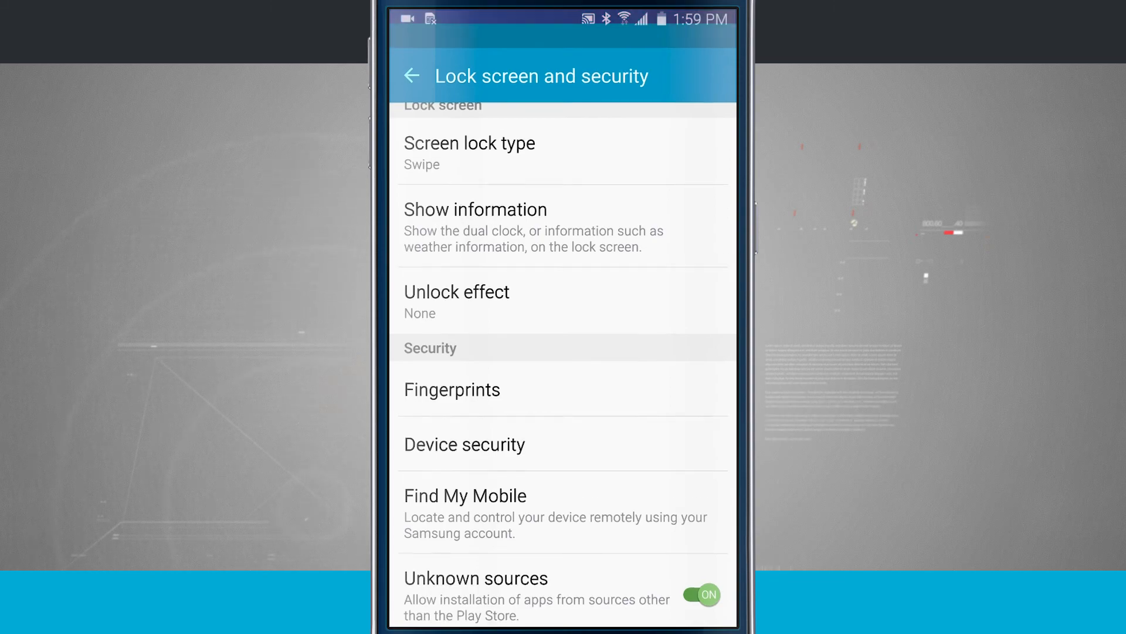
key(Home)
Step: From the home screen's Wallpapers menu, choose to change the Lock screen wallpaper
click(586, 280)
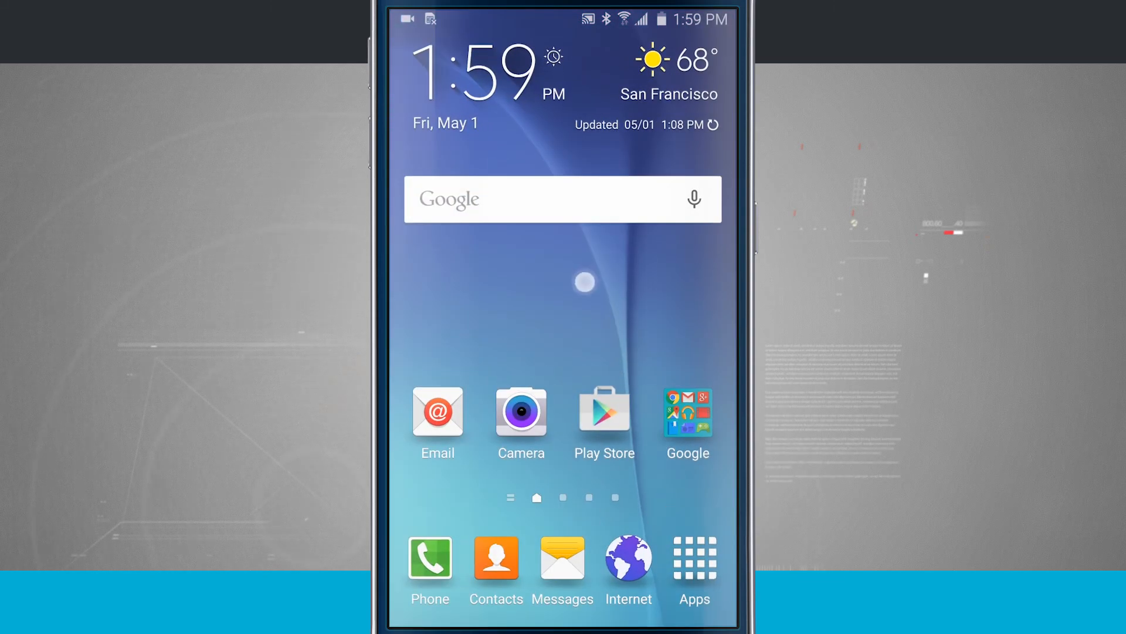
click(446, 550)
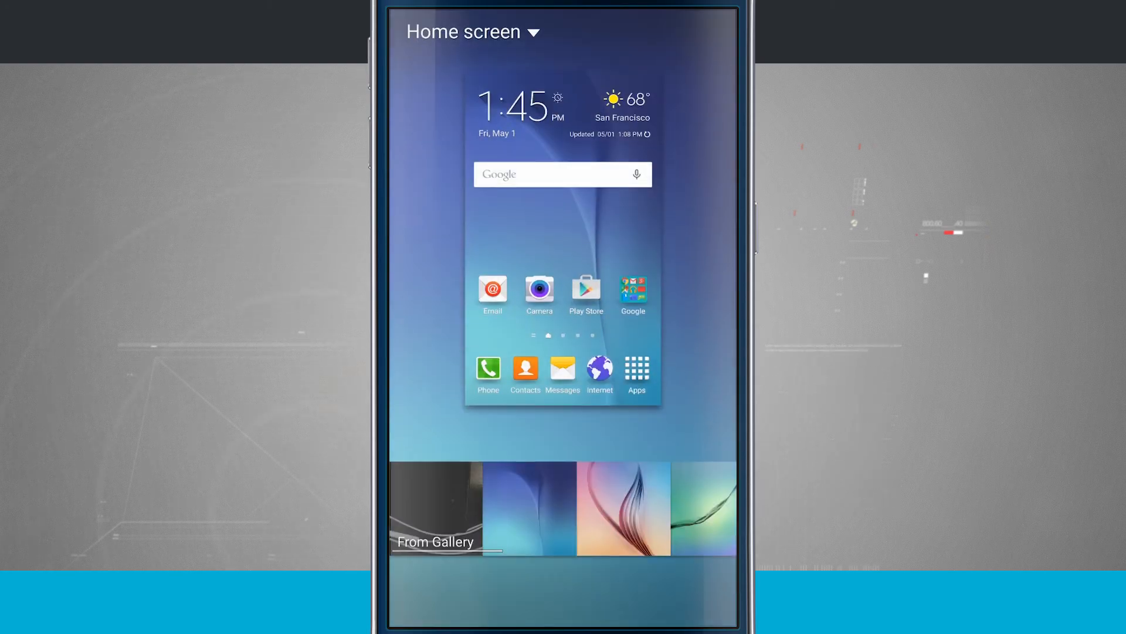
click(521, 35)
click(459, 93)
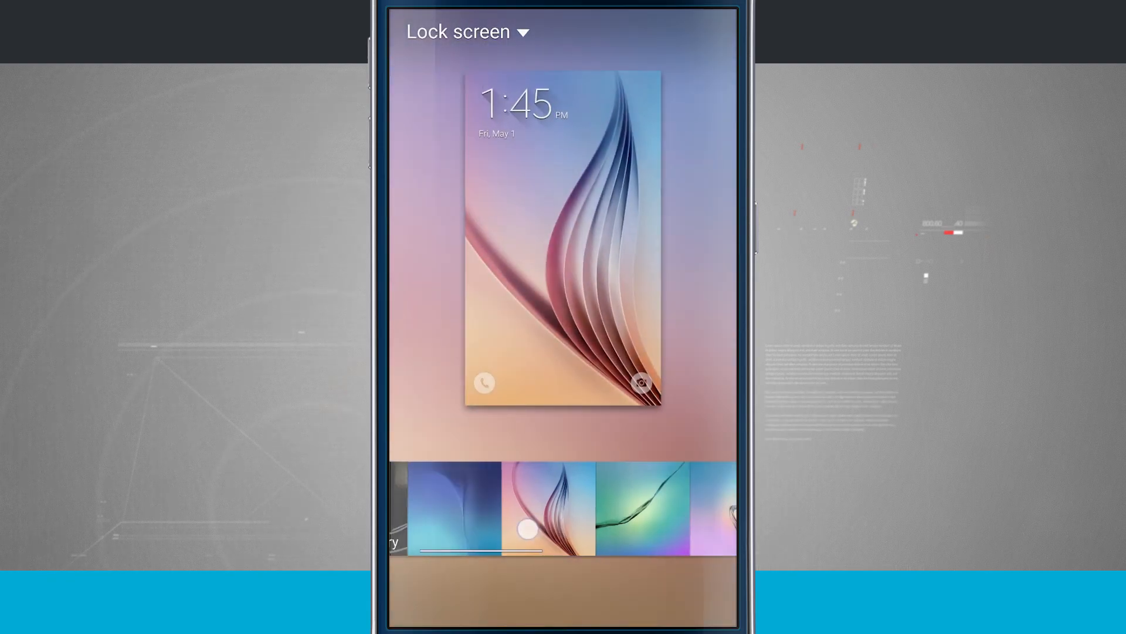
Step: Pick the grey wavy thumbnail and set it as the lock-screen wallpaper
drag(687, 509, 422, 509)
click(620, 508)
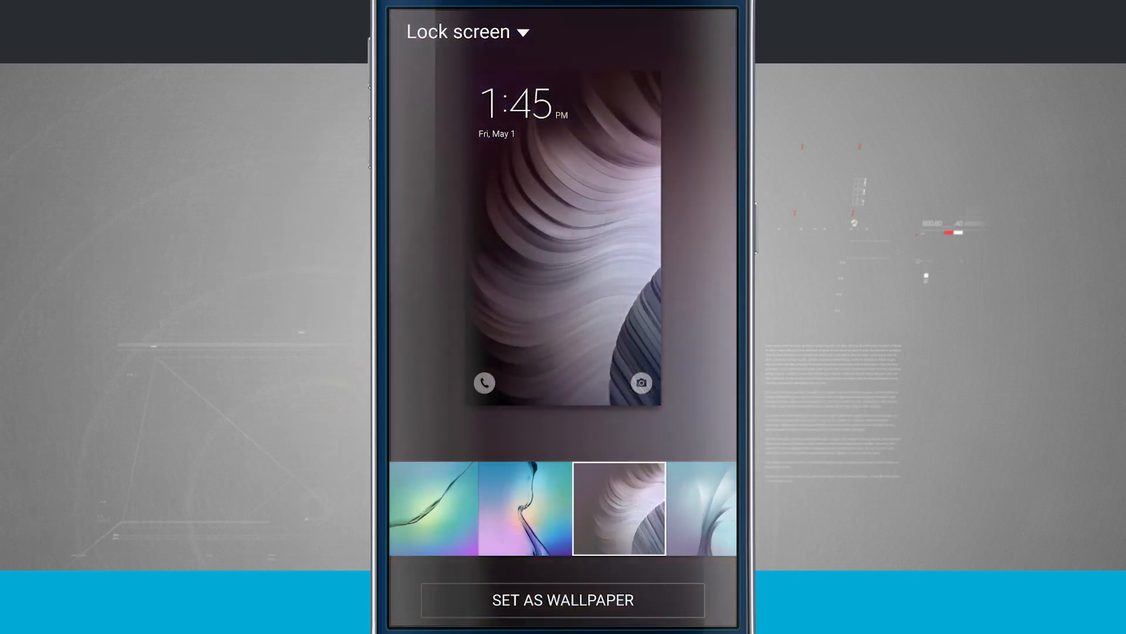
click(616, 603)
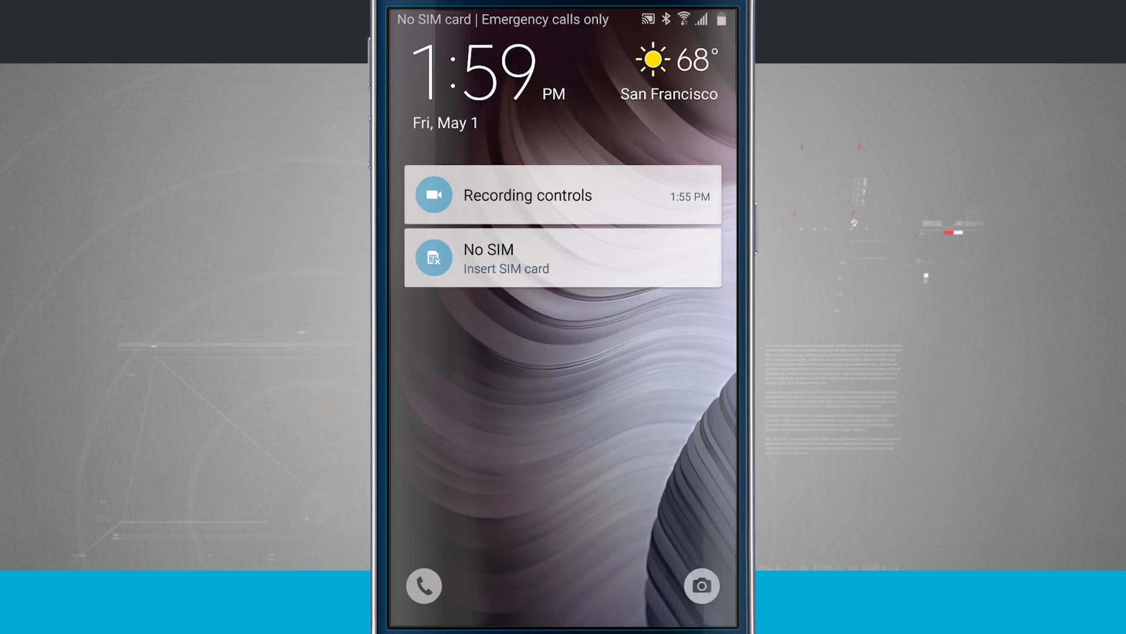
Step: Launch the phone dialer and then the camera from the lock-screen shortcuts
drag(424, 585, 616, 313)
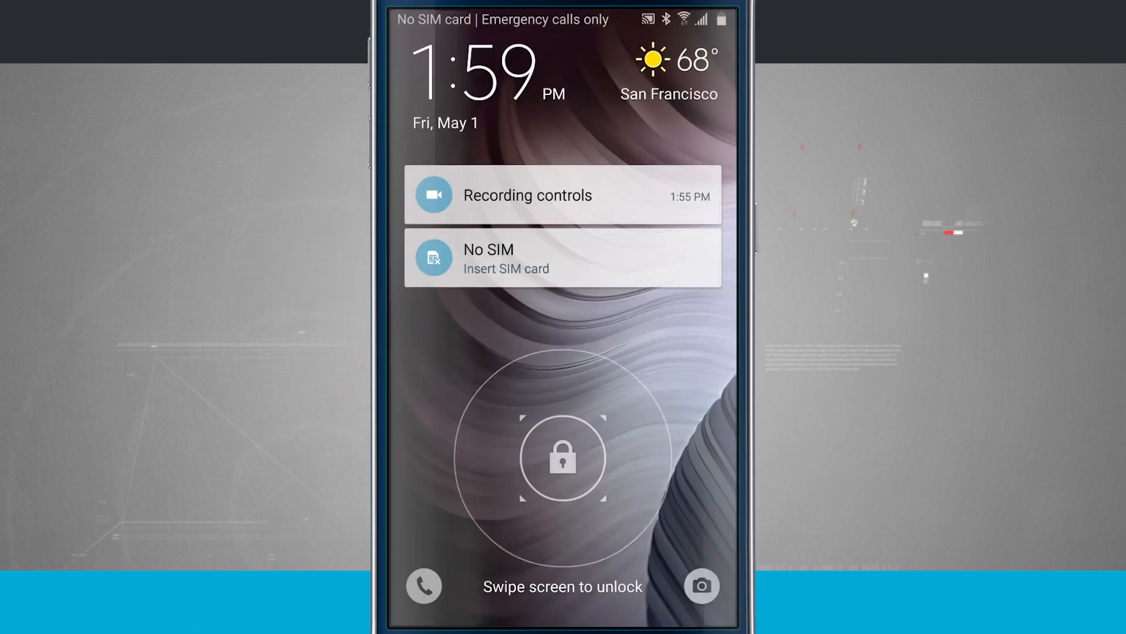
drag(716, 590, 459, 156)
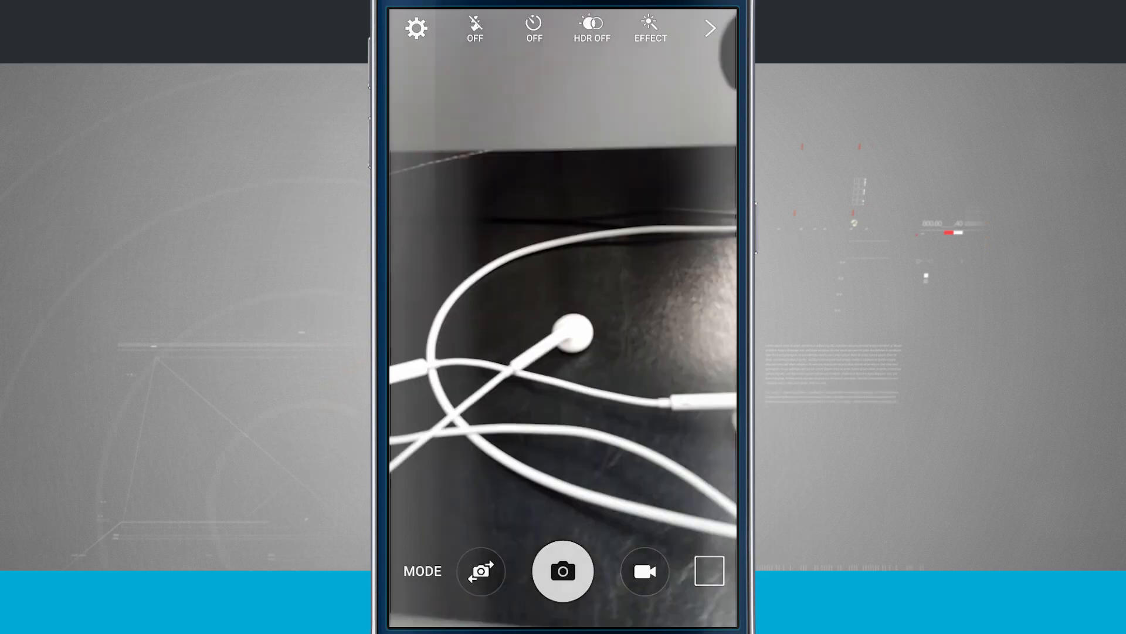